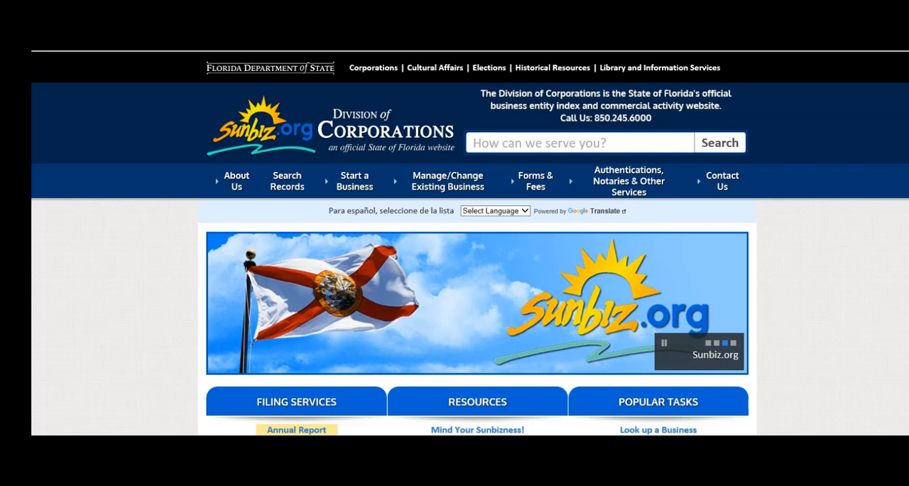
Open the Florida Profit Corporation e-filing page and go to its form for filing or correcting Articles of Incorporation.
{"action": "mouse_move", "coordinate": [355, 181]}
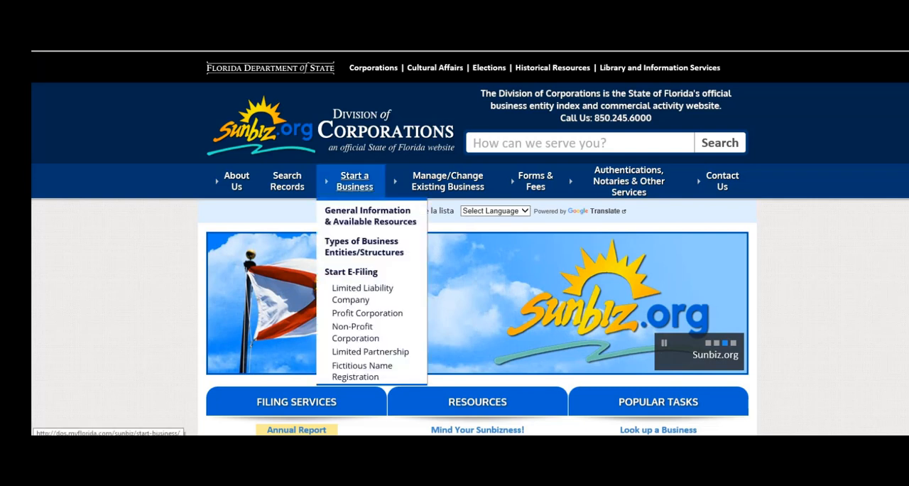
{"action": "left_click", "coordinate": [367, 313]}
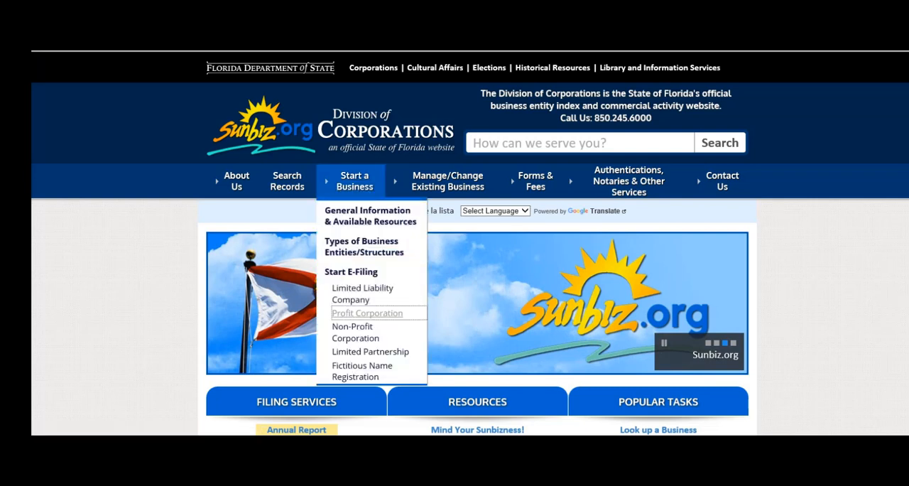
{"action": "scroll", "coordinate": [468, 241], "scroll_direction": "down", "scroll_amount": 1}
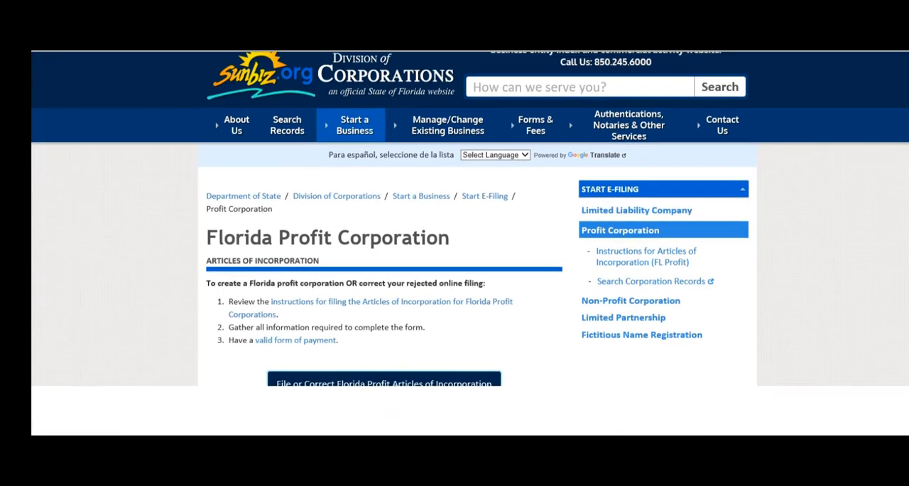
{"action": "scroll", "coordinate": [383, 323], "scroll_direction": "down", "scroll_amount": 1}
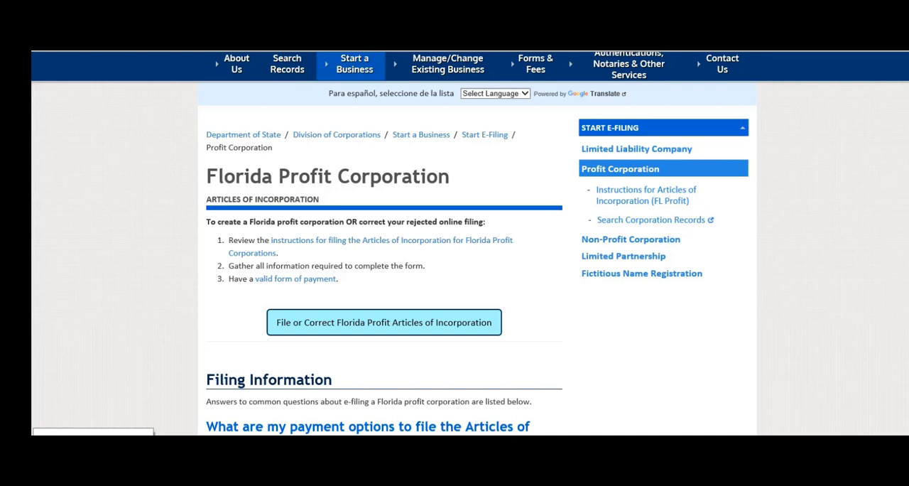
{"action": "left_click", "coordinate": [384, 323]}
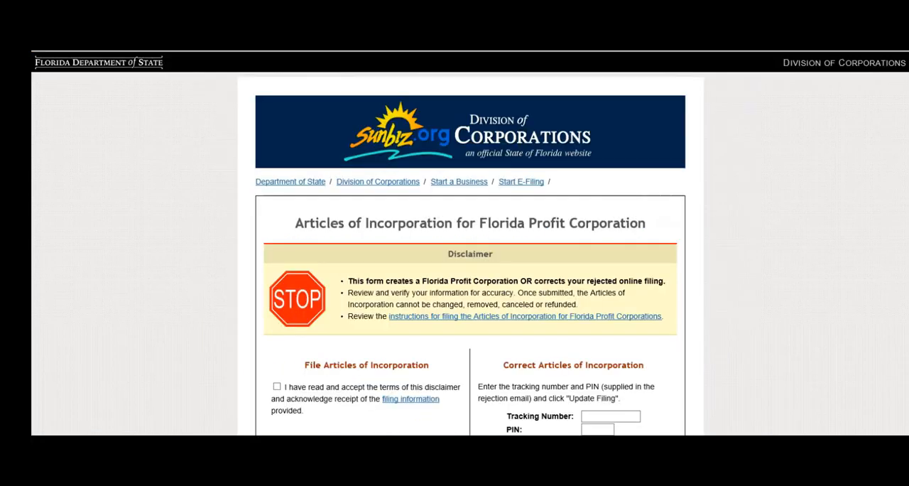
Accept the disclaimer terms for filing Articles of Incorporation and start a new filing.
{"action": "scroll", "coordinate": [470, 241], "scroll_direction": "down", "scroll_amount": 1}
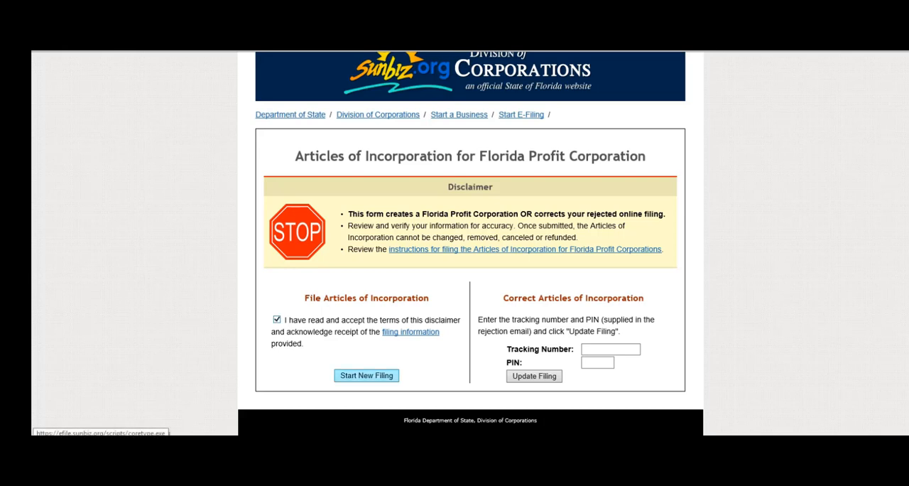
{"action": "left_click", "coordinate": [366, 375]}
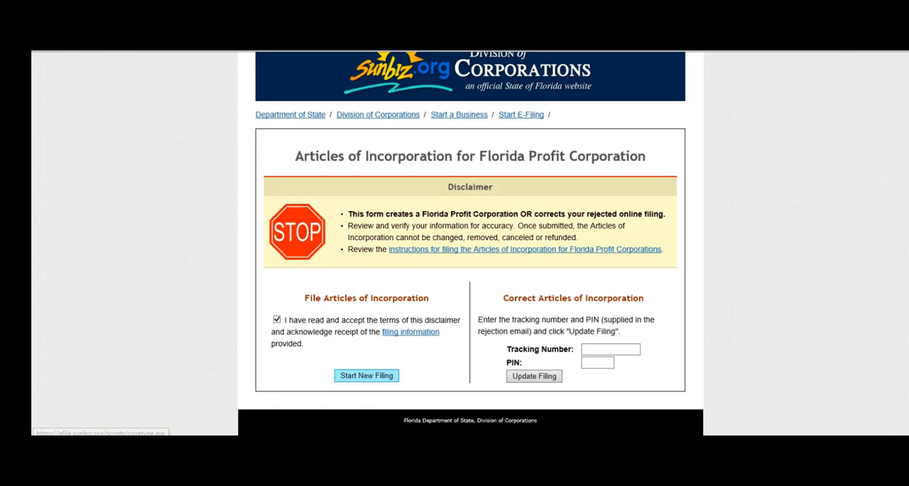
{"action": "left_click", "coordinate": [366, 376]}
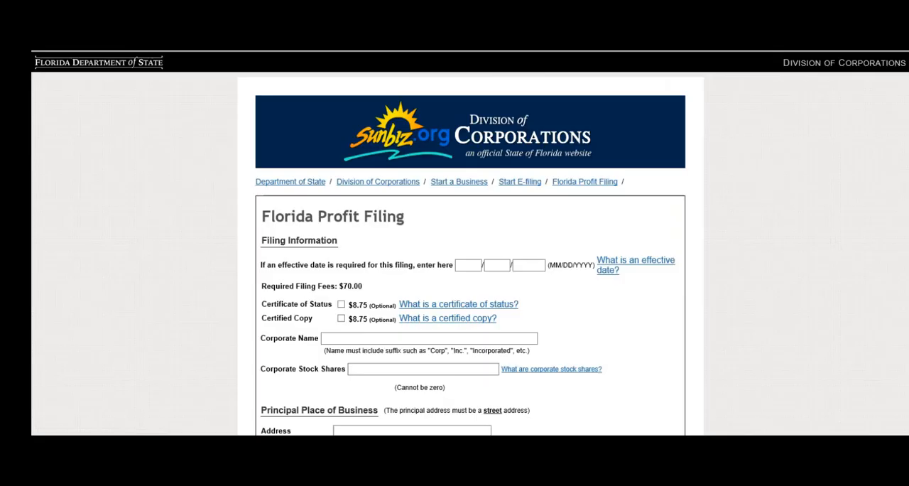
Set the effective date of the filing to 01/22/2018.
{"action": "type", "text": "01"}
{"action": "key", "text": "Tab"}
{"action": "type", "text": "22"}
{"action": "key", "text": "Tab"}
{"action": "type", "text": "2018"}
{"action": "key", "text": "Tab"}
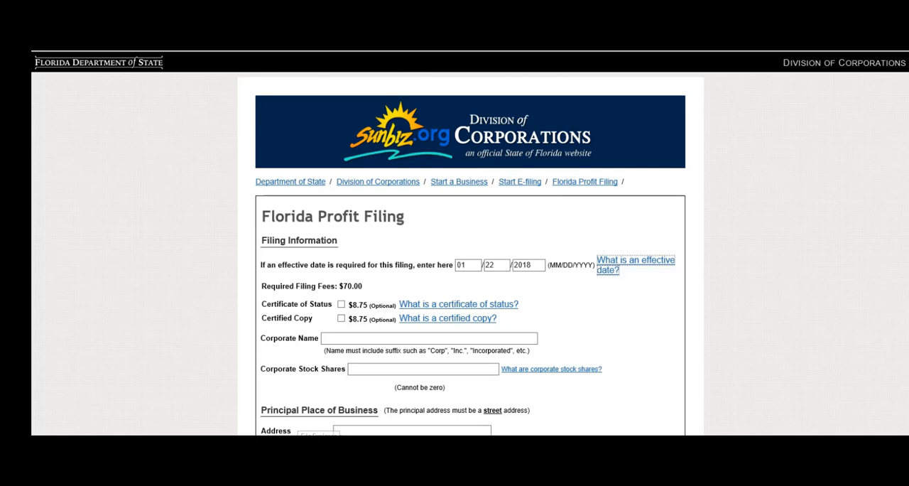
Enter Virtual Business Tutorials, Inc as the corporate name and 100 as the corporate stock shares.
{"action": "scroll", "coordinate": [470, 283], "scroll_direction": "down", "scroll_amount": 3}
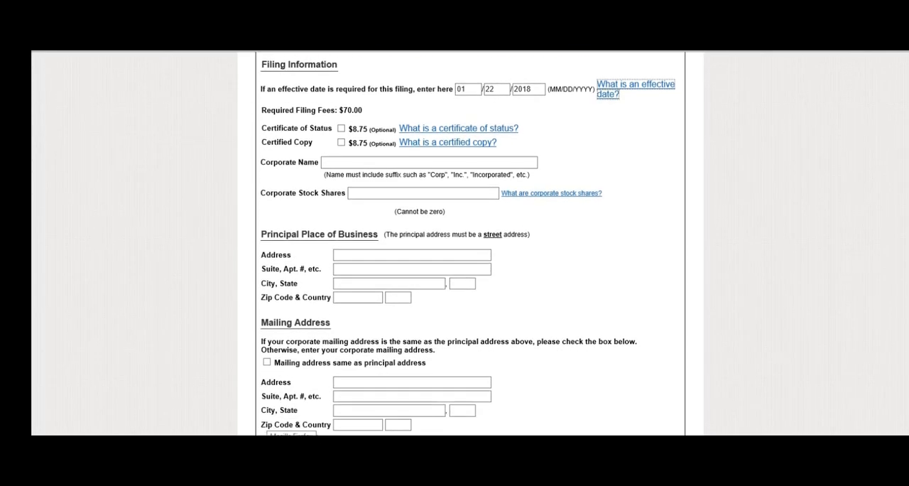
{"action": "left_click", "coordinate": [429, 163]}
{"action": "type", "text": "V"}
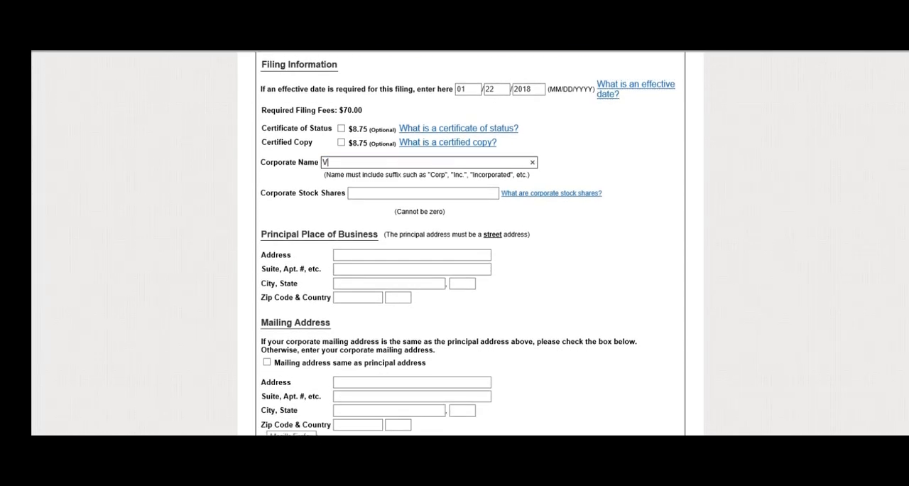
{"action": "type", "text": "irtual Business Tutori"}
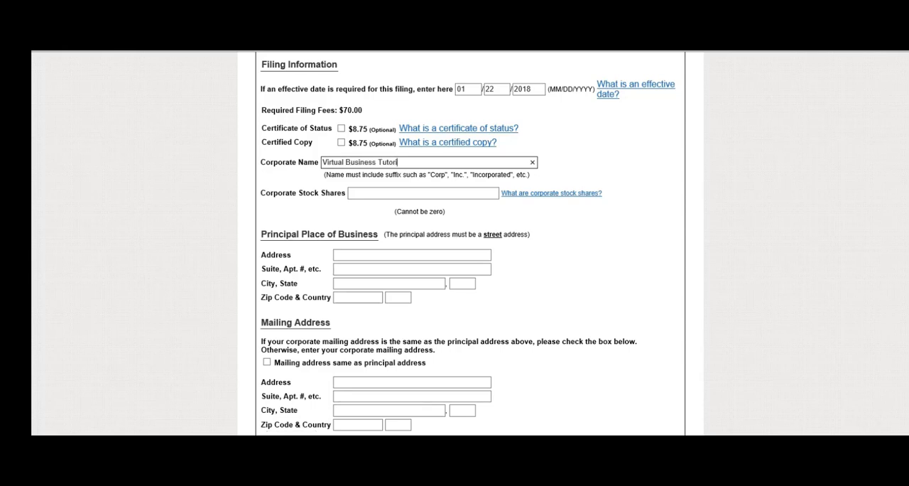
{"action": "type", "text": "als, Inc"}
{"action": "key", "text": "Tab"}
{"action": "type", "text": "100"}
{"action": "key", "text": "Tab"}
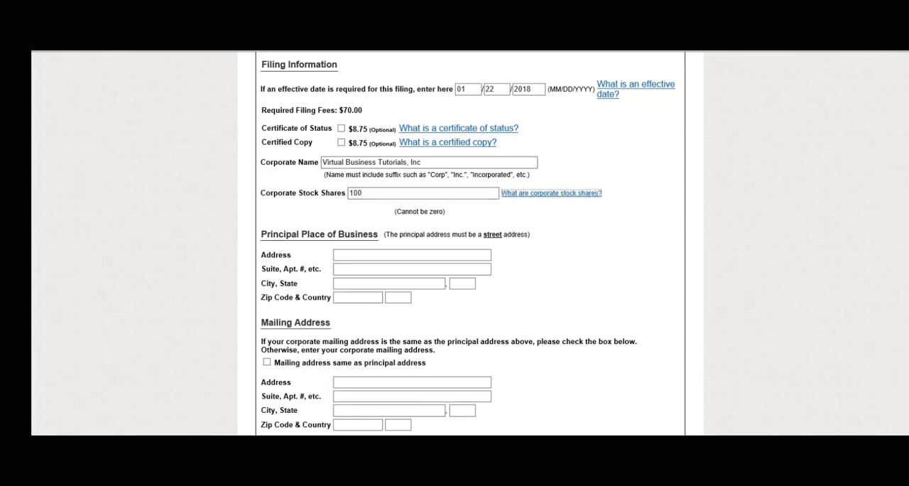
Fill in the full address of the principal place of business and mark the mailing address as the same.
{"action": "key", "text": "Tab"}
{"action": "type", "text": "?????????"}
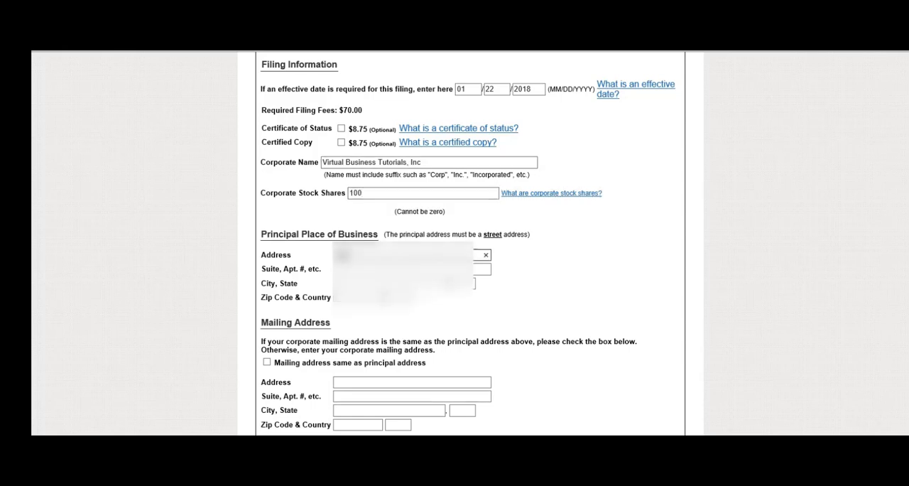
{"action": "type", "text": "????"}
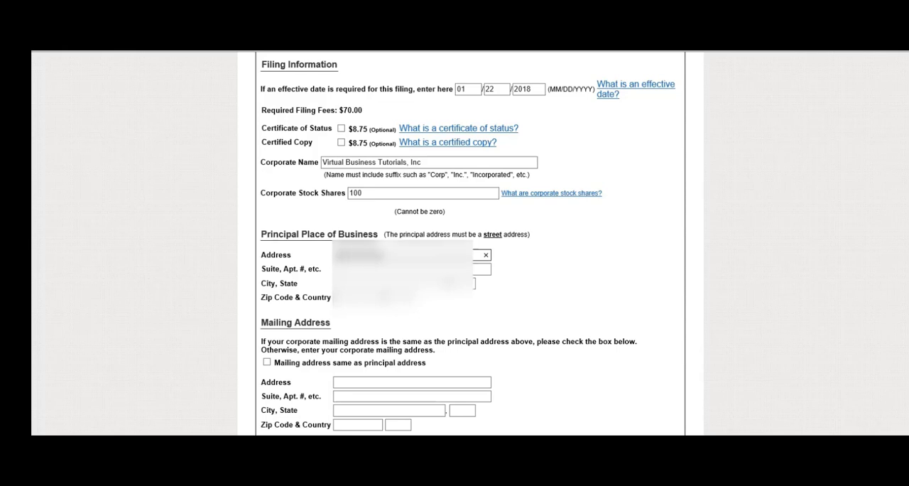
{"action": "key", "text": "Tab"}
{"action": "key", "text": "Tab"}
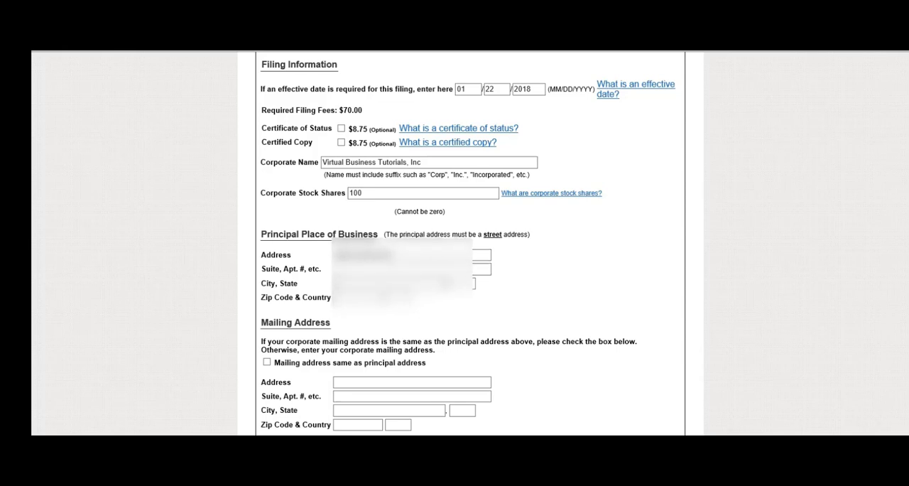
{"action": "type", "text": "?????"}
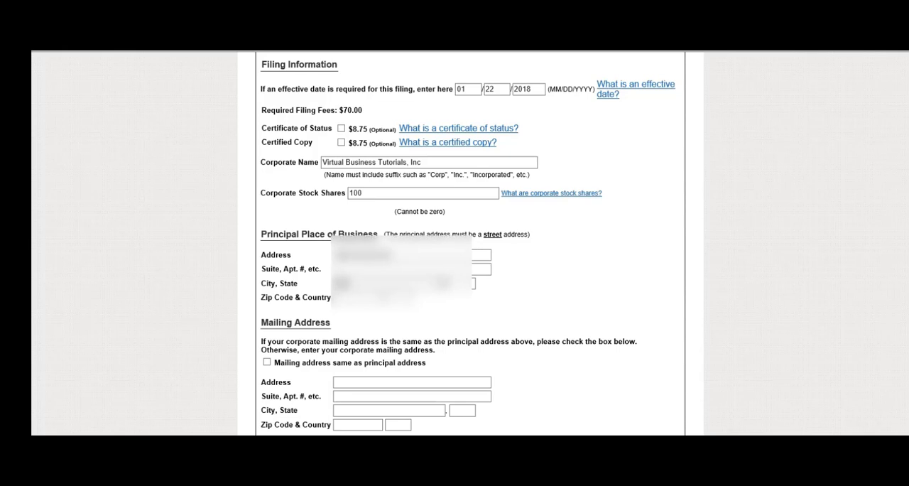
{"action": "key", "text": "Tab"}
{"action": "type", "text": "FL"}
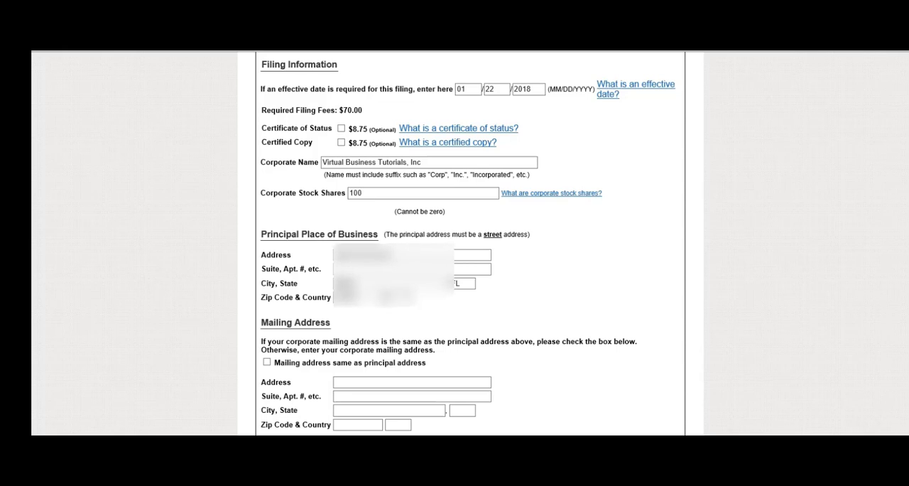
{"action": "scroll", "coordinate": [461, 249], "scroll_direction": "down", "scroll_amount": 3}
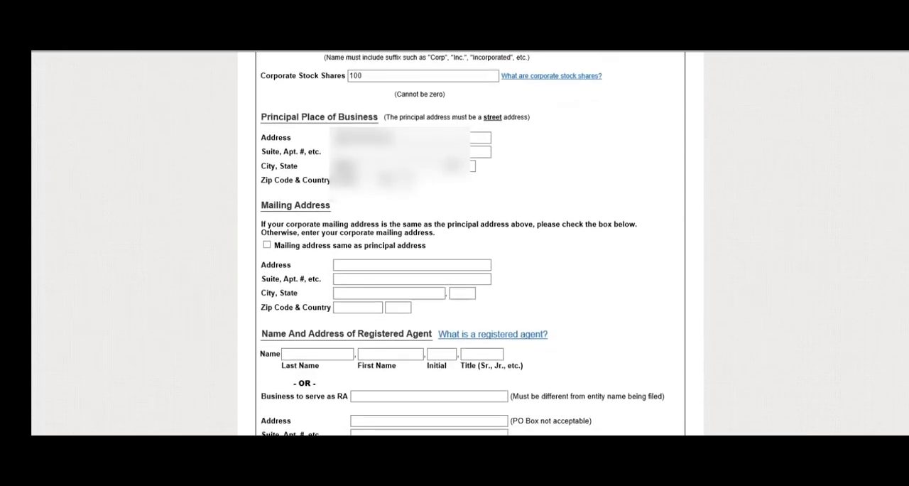
{"action": "left_click", "coordinate": [267, 186]}
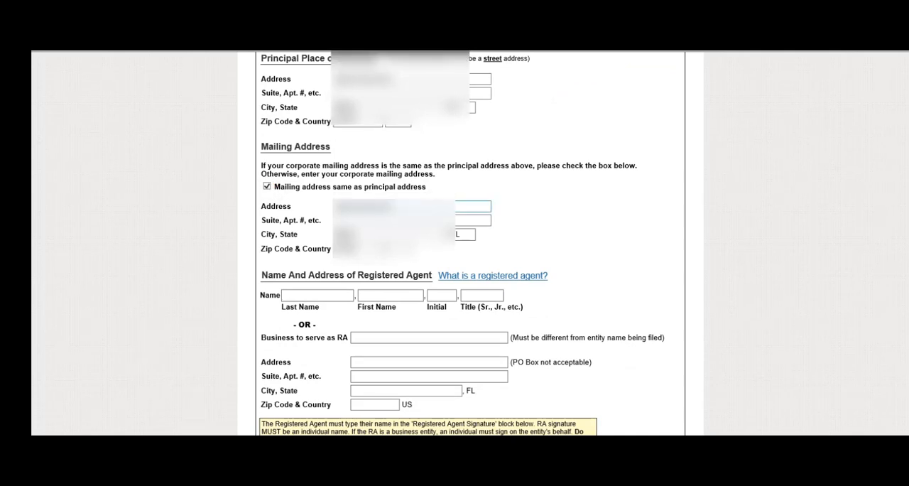
Enter the registered agent's last name and first name.
{"action": "scroll", "coordinate": [462, 248], "scroll_direction": "down", "scroll_amount": 2}
{"action": "left_click", "coordinate": [317, 179]}
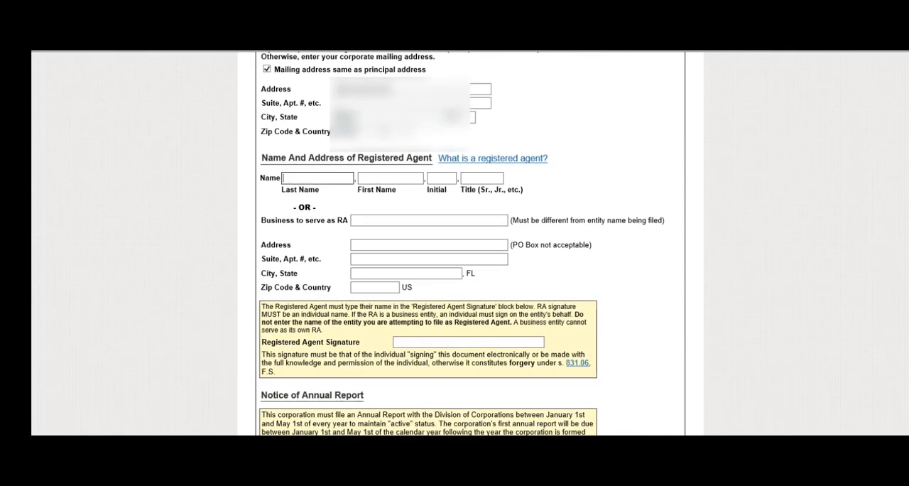
{"action": "key", "text": "Tab"}
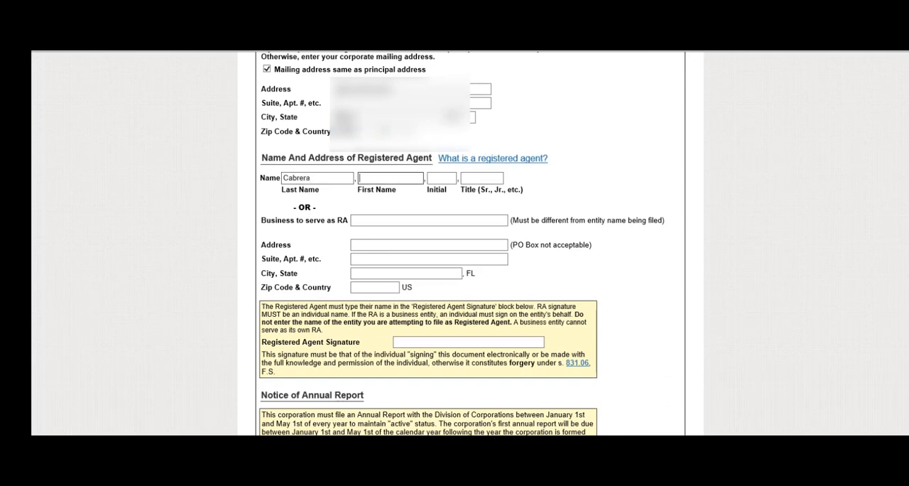
{"action": "key", "text": "Tab"}
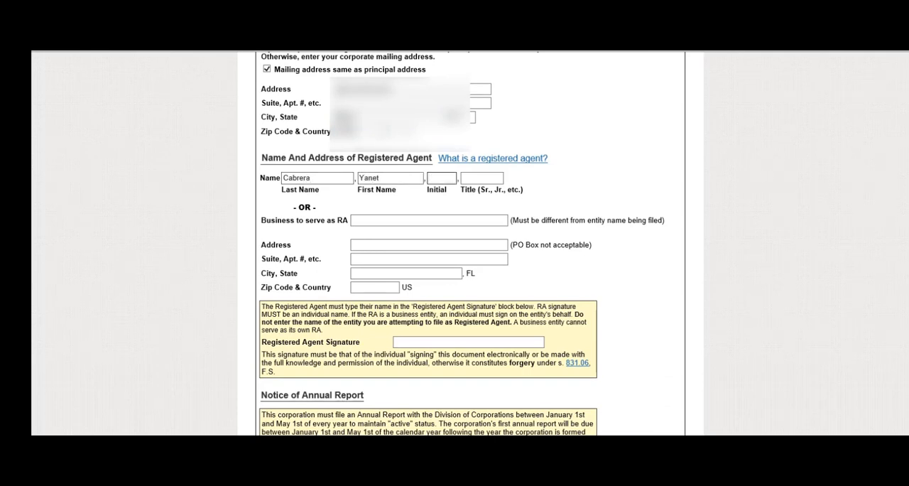
Fill in the registered agent's street address, city and zip code, and enter the agent's full name as the signature.
{"action": "key", "text": "Tab"}
{"action": "key", "text": "Tab"}
{"action": "key", "text": "Tab"}
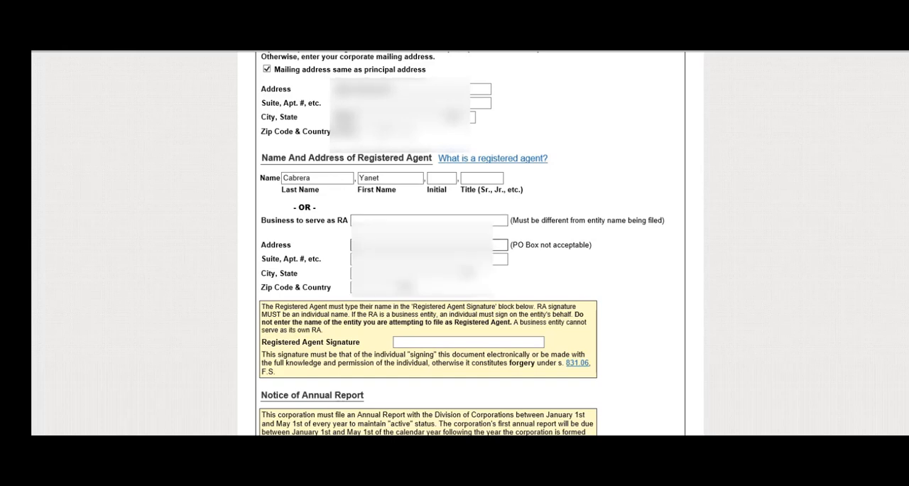
{"action": "type", "text": "???????"}
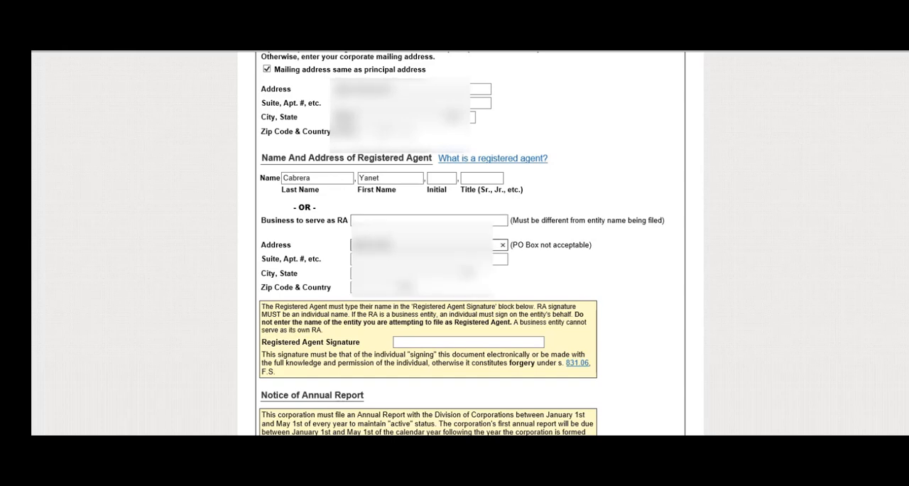
{"action": "type", "text": "?????"}
{"action": "key", "text": "Tab"}
{"action": "key", "text": "Tab"}
{"action": "type", "text": "Miami"}
{"action": "key", "text": "Tab"}
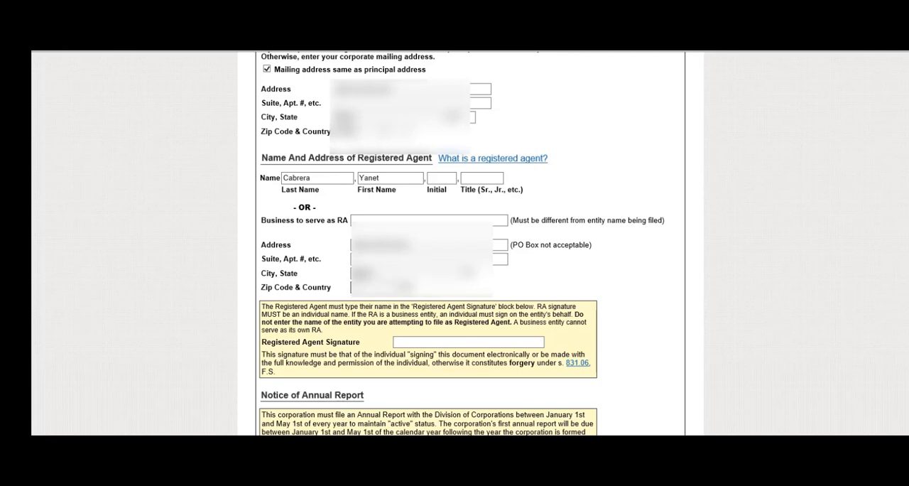
{"action": "type", "text": "?????"}
{"action": "key", "text": "Tab"}
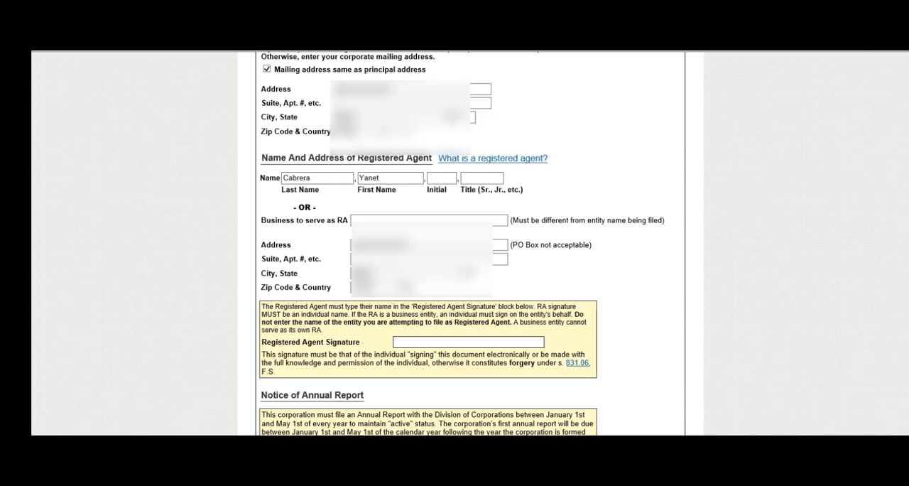
Enter the incorporator's full name in the Incorporator Name And Address section.
{"action": "scroll", "coordinate": [454, 242], "scroll_direction": "down", "scroll_amount": 5}
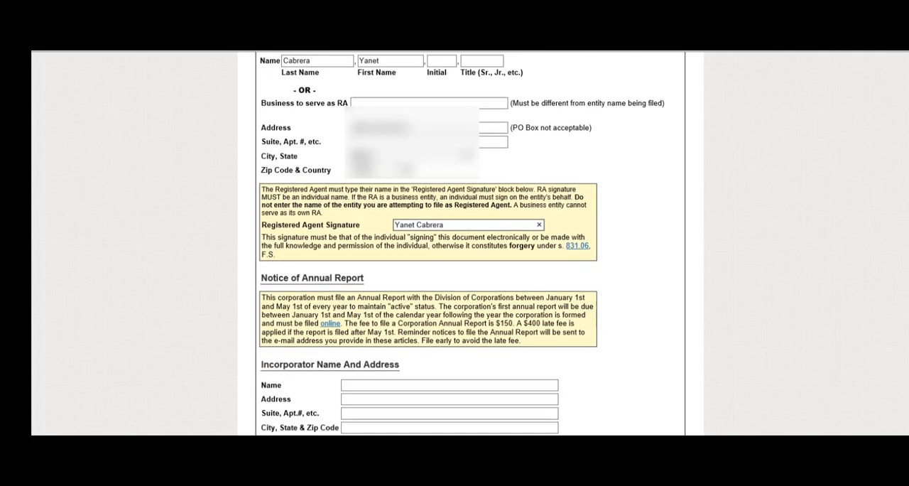
{"action": "scroll", "coordinate": [454, 242], "scroll_direction": "down", "scroll_amount": 1}
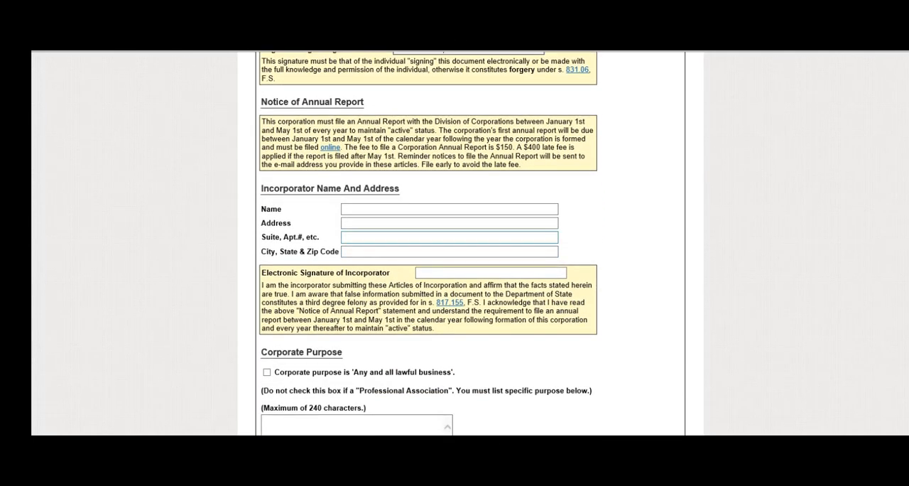
{"action": "left_click", "coordinate": [449, 209]}
{"action": "type", "text": "????"}
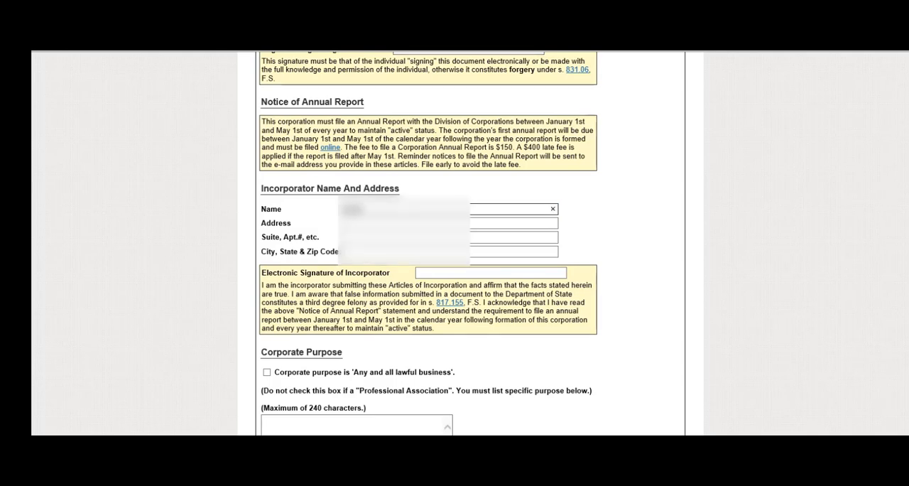
{"action": "key", "text": "BackSpace"}
{"action": "key", "text": "BackSpace"}
{"action": "key", "text": "BackSpace"}
{"action": "key", "text": "BackSpace"}
{"action": "type", "text": "??????????"}
{"action": "key", "text": "Tab"}
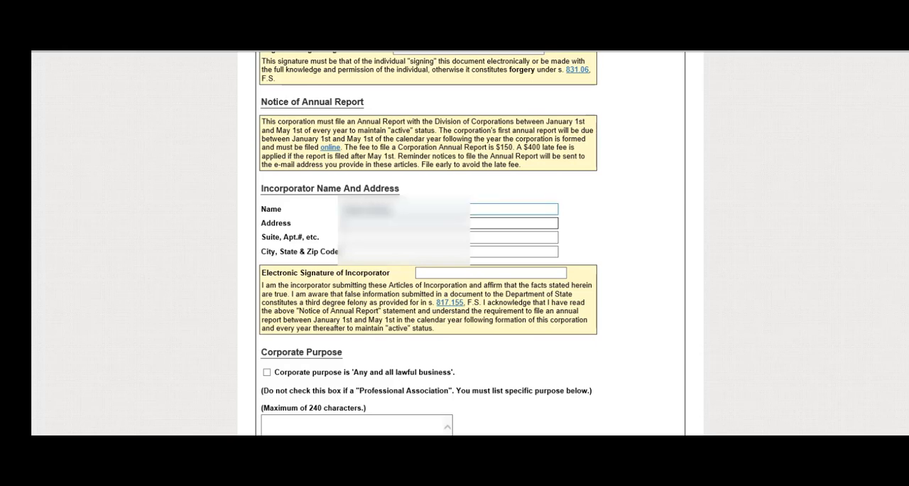
Enter the incorporator's street address and the city, state and zip code, leaving the suite blank.
{"action": "type", "text": "????????"}
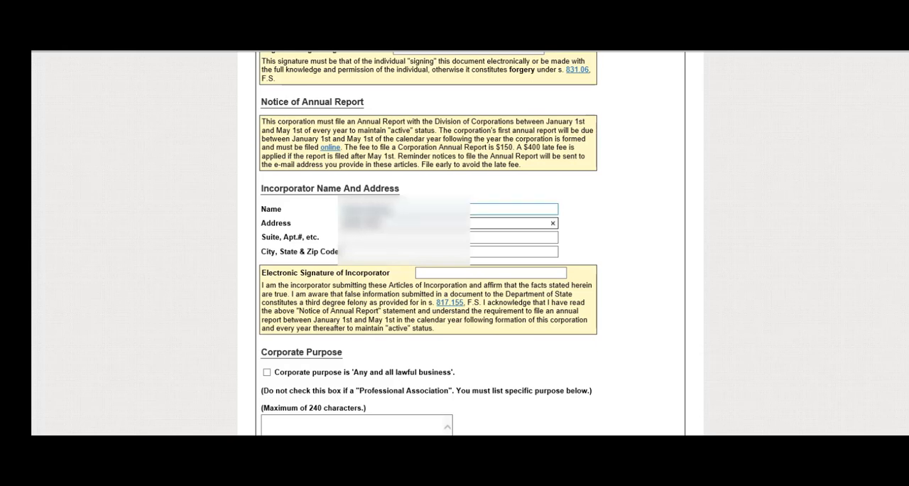
{"action": "type", "text": "????????"}
{"action": "key", "text": "Tab"}
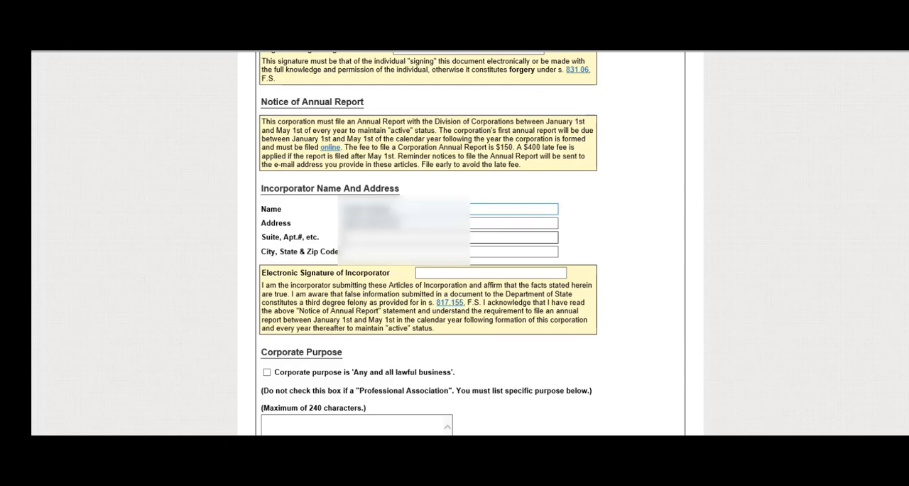
{"action": "key", "text": "Tab"}
{"action": "type", "text": "??????"}
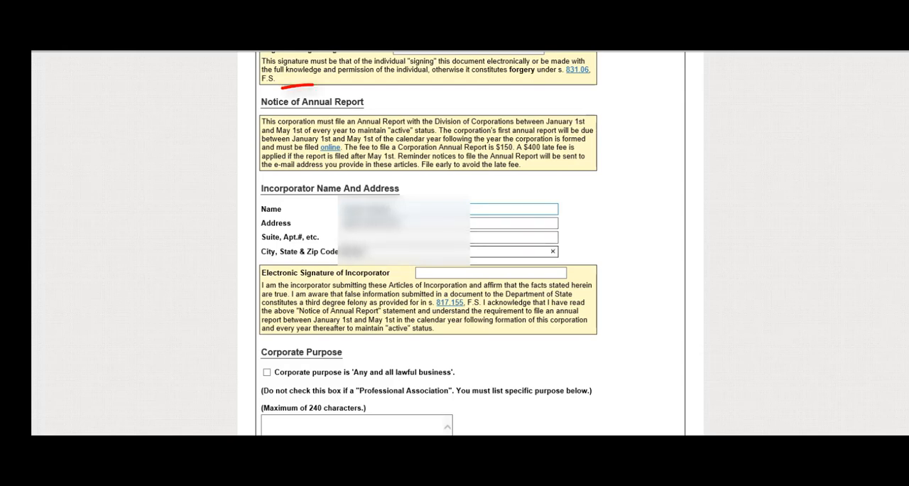
{"action": "type", "text": "???????"}
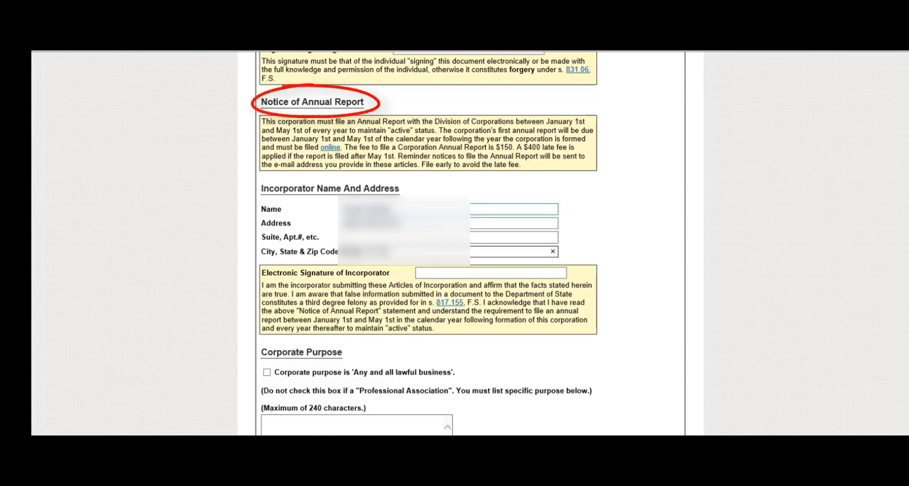
Enter the incorporator's full name as the electronic signature and set the corporate purpose to 'Any and all lawful business'.
{"action": "key", "text": "Tab"}
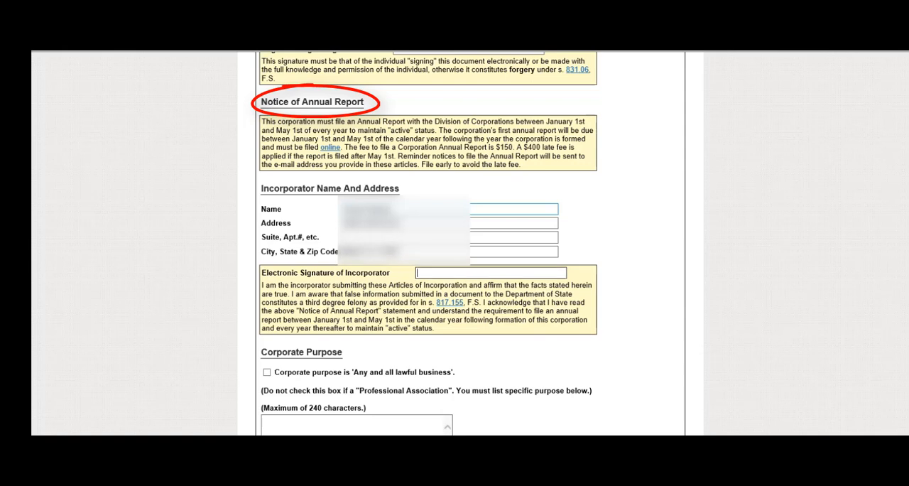
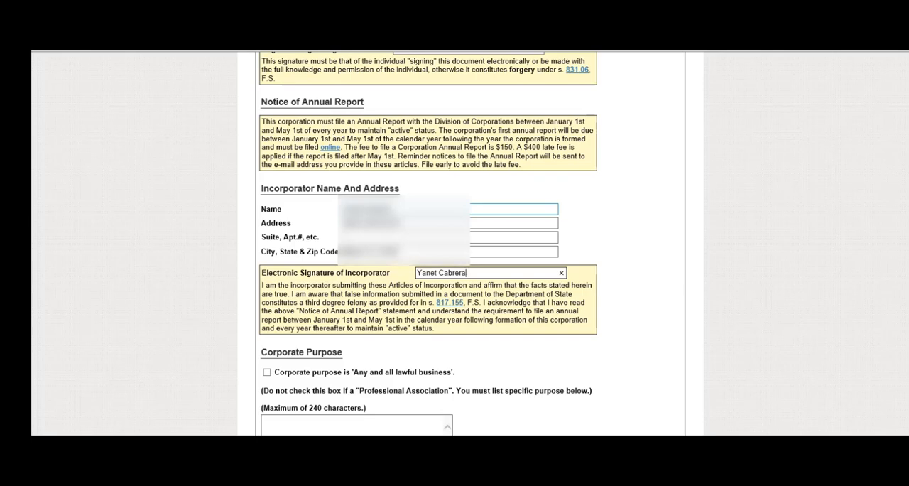
{"action": "scroll", "coordinate": [429, 243], "scroll_direction": "down", "scroll_amount": 3}
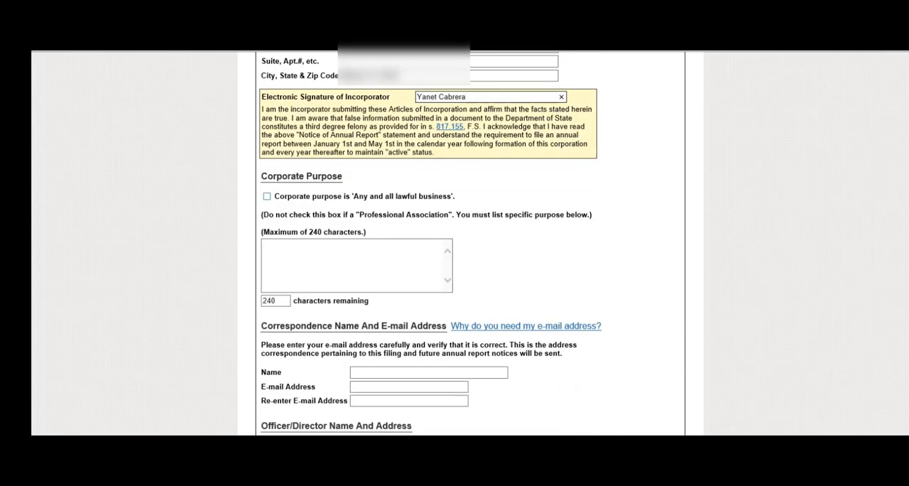
{"action": "left_click", "coordinate": [267, 196]}
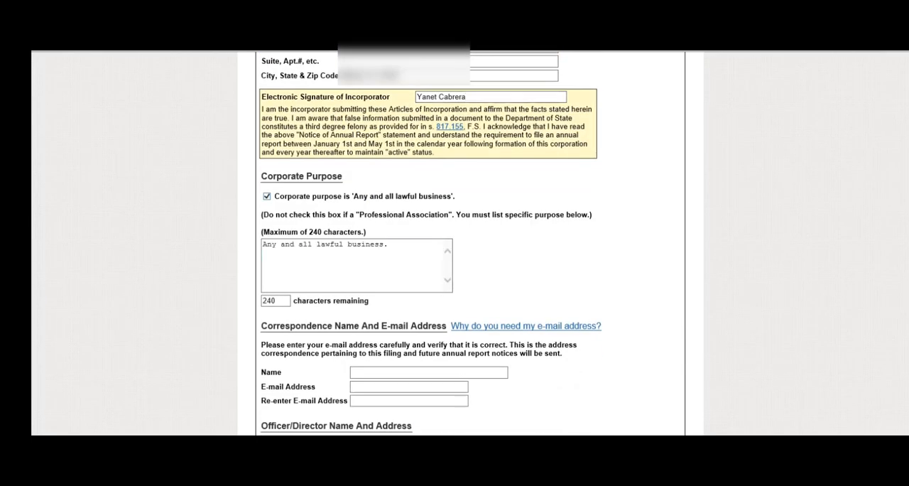
Enter the contact's full name in the Correspondence Name And E-mail Address section.
{"action": "scroll", "coordinate": [428, 243], "scroll_direction": "down", "scroll_amount": 1}
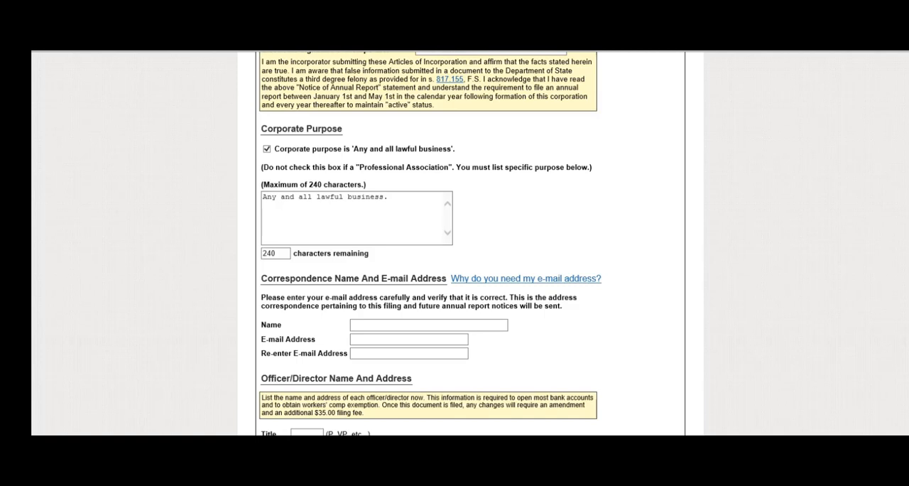
{"action": "scroll", "coordinate": [455, 244], "scroll_direction": "down", "scroll_amount": 2}
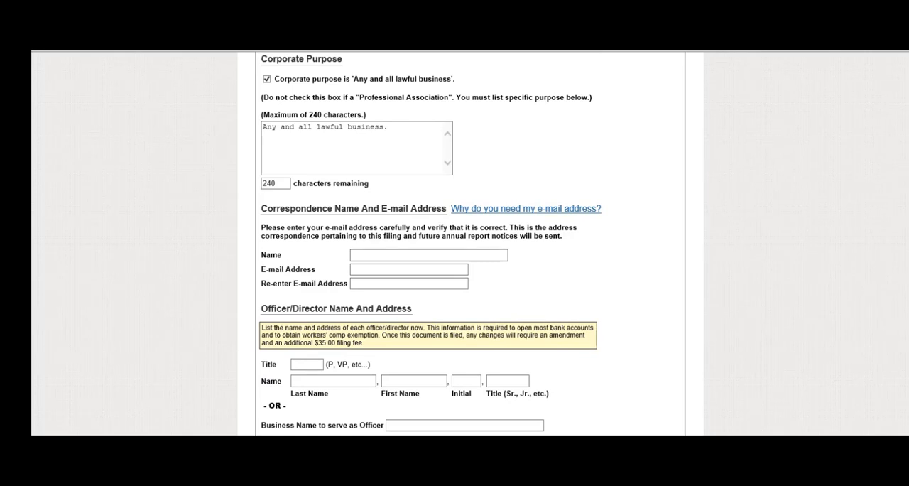
{"action": "scroll", "coordinate": [455, 243], "scroll_direction": "down", "scroll_amount": 2}
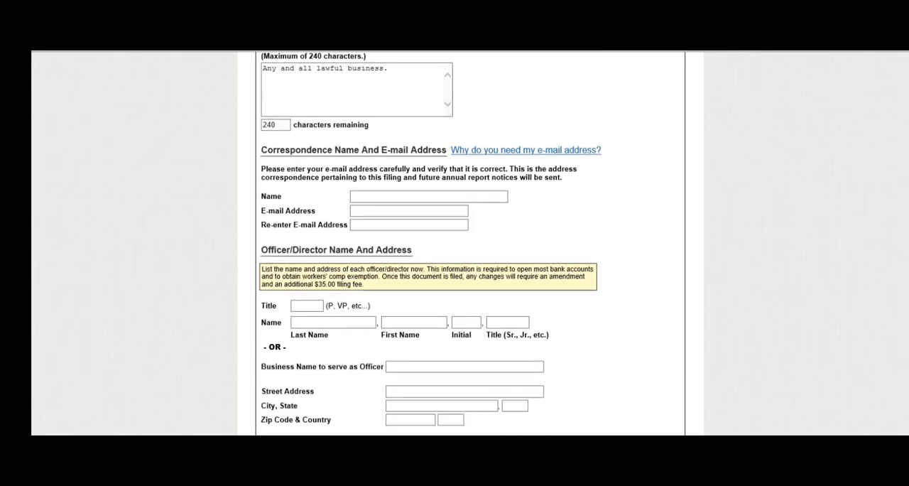
{"action": "left_click", "coordinate": [429, 196]}
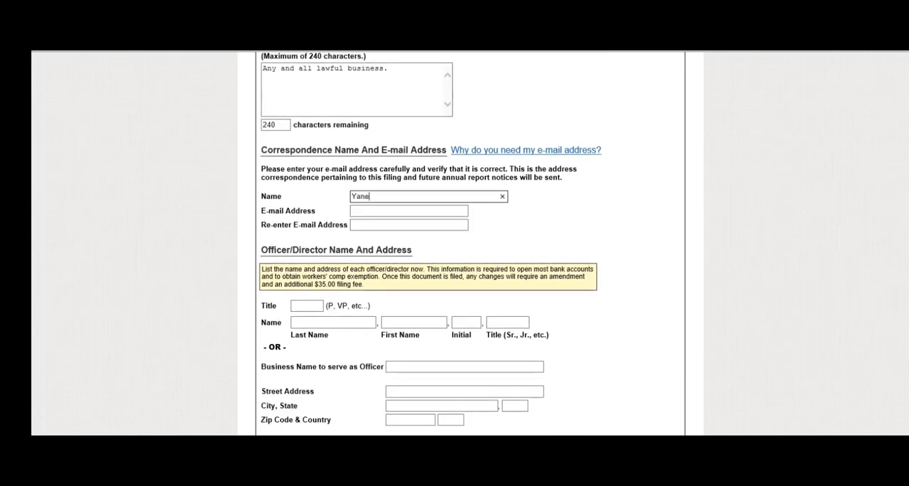
{"action": "key", "text": "Tab"}
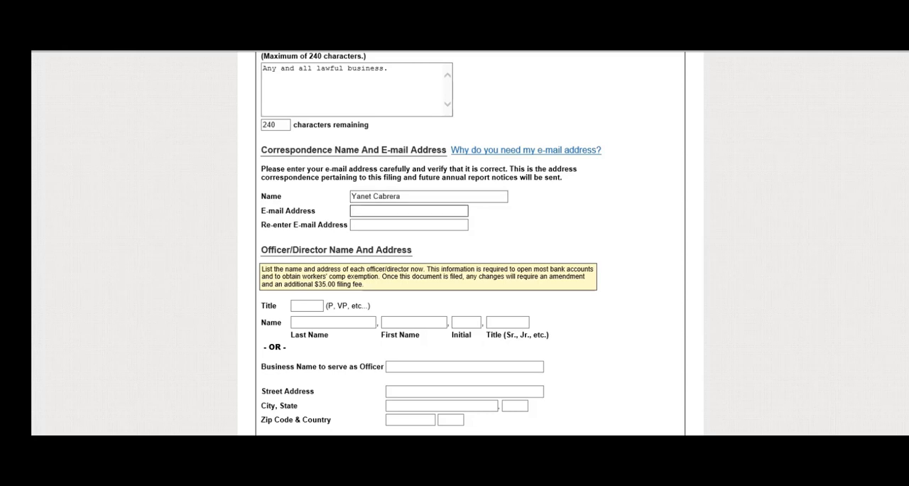
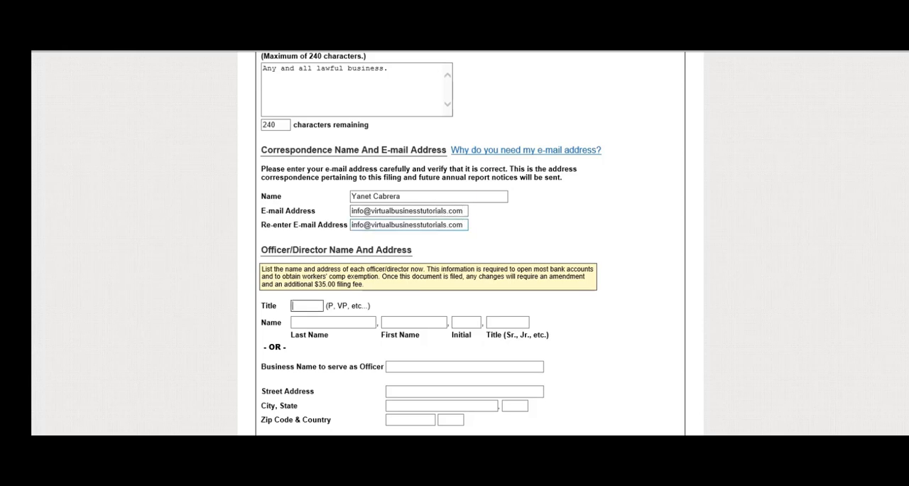
For the first officer/director, enter the title P and the officer's last and first name.
{"action": "scroll", "coordinate": [455, 241], "scroll_direction": "down", "scroll_amount": 1}
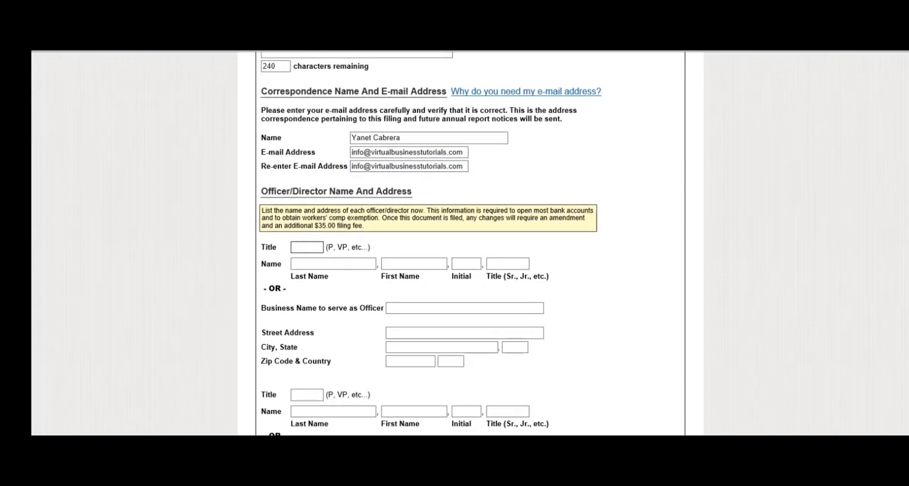
{"action": "type", "text": "P"}
{"action": "key", "text": "Tab"}
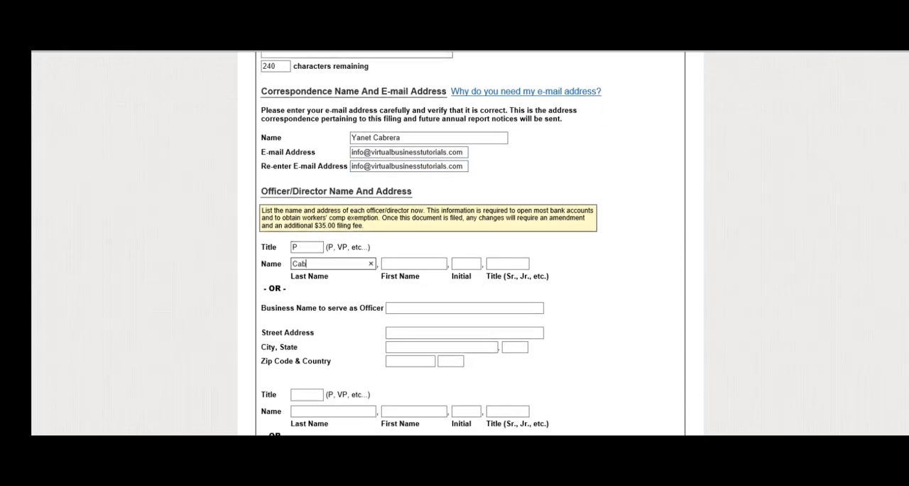
{"action": "key", "text": "Tab"}
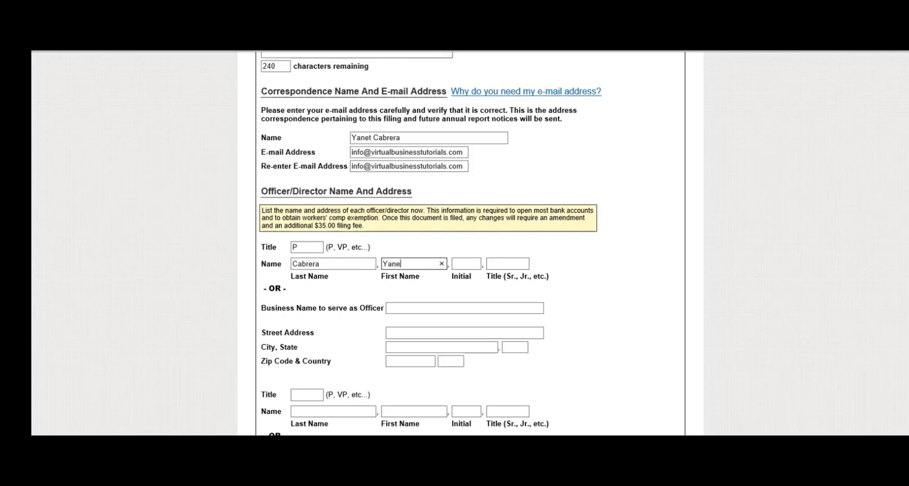
Fill in the first officer's street address, city, state and zip code, leaving the initial, name title and business name blank.
{"action": "key", "text": "Tab"}
{"action": "key", "text": "Tab"}
{"action": "key", "text": "Tab"}
{"action": "key", "text": "Tab"}
{"action": "type", "text": "?????????"}
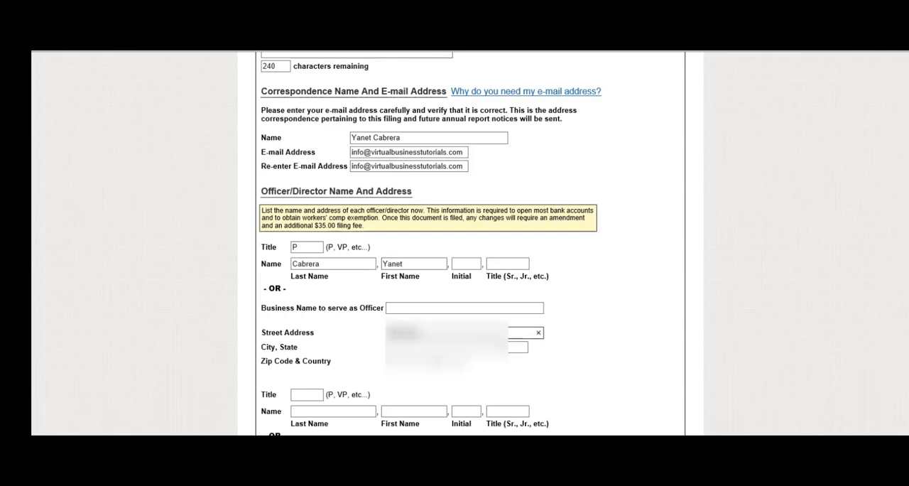
{"action": "type", "text": "??"}
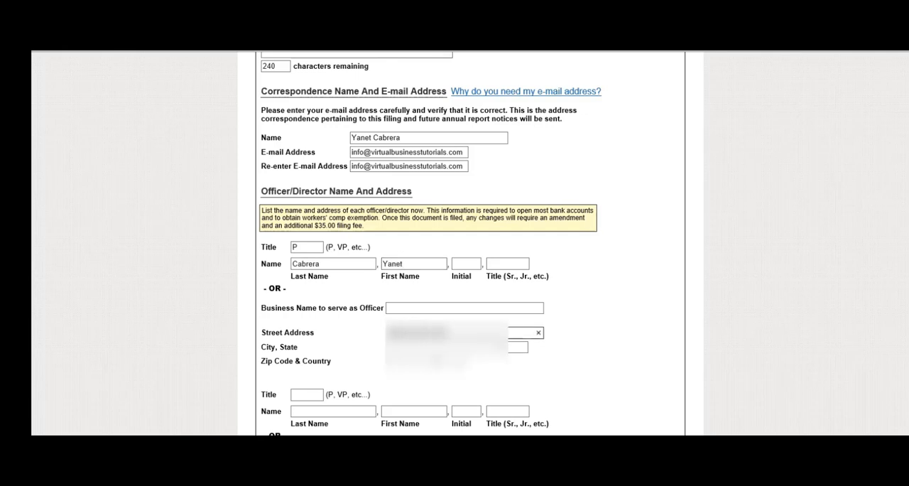
{"action": "key", "text": "Tab"}
{"action": "type", "text": "?????"}
{"action": "key", "text": "Tab"}
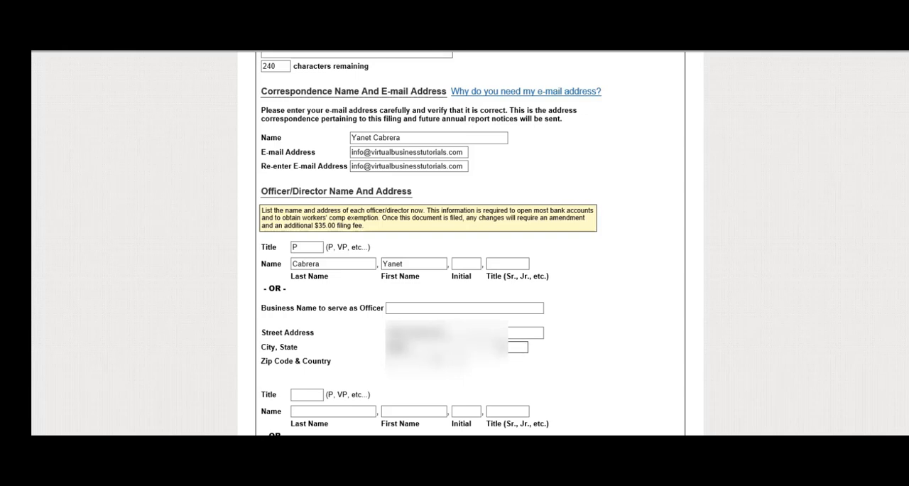
{"action": "type", "text": "FL"}
{"action": "key", "text": "Tab"}
{"action": "type", "text": "?????"}
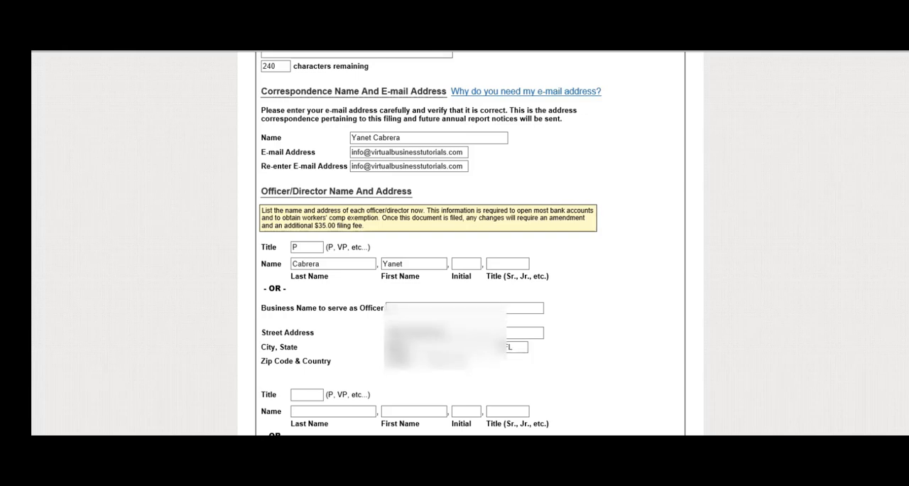
Leave the remaining officer/director entries blank and continue with the filing.
{"action": "scroll", "coordinate": [470, 243], "scroll_direction": "down", "scroll_amount": 1}
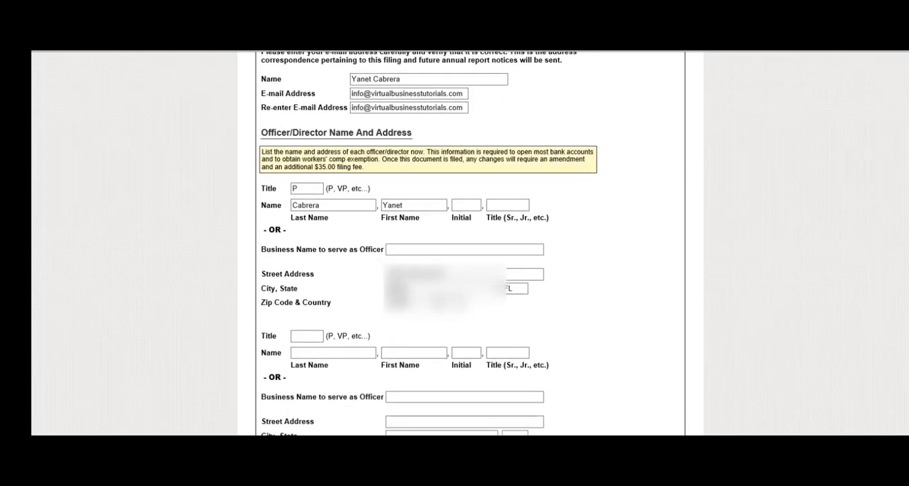
{"action": "scroll", "coordinate": [470, 243], "scroll_direction": "down", "scroll_amount": 6}
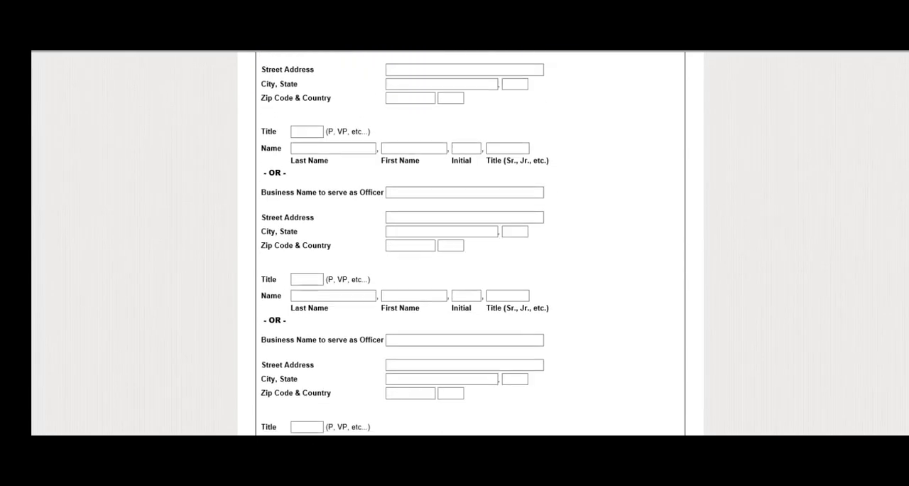
{"action": "scroll", "coordinate": [355, 371], "scroll_direction": "down", "scroll_amount": 4}
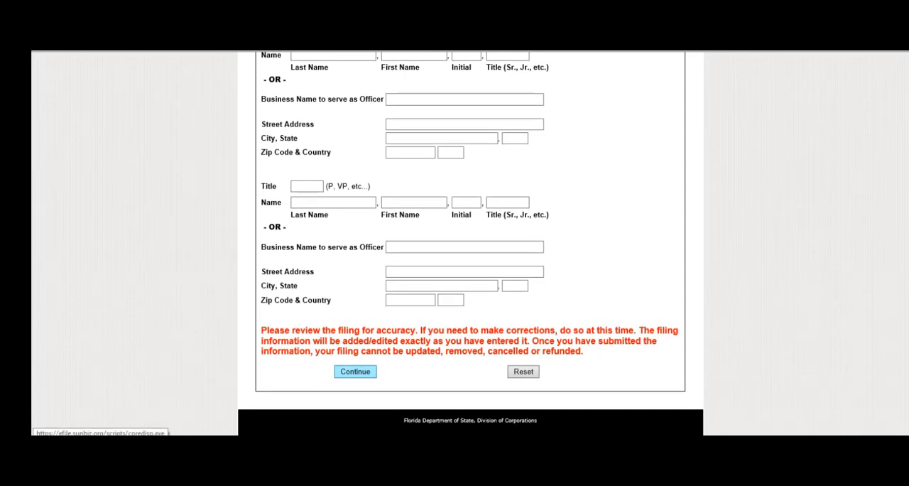
{"action": "left_click", "coordinate": [355, 371]}
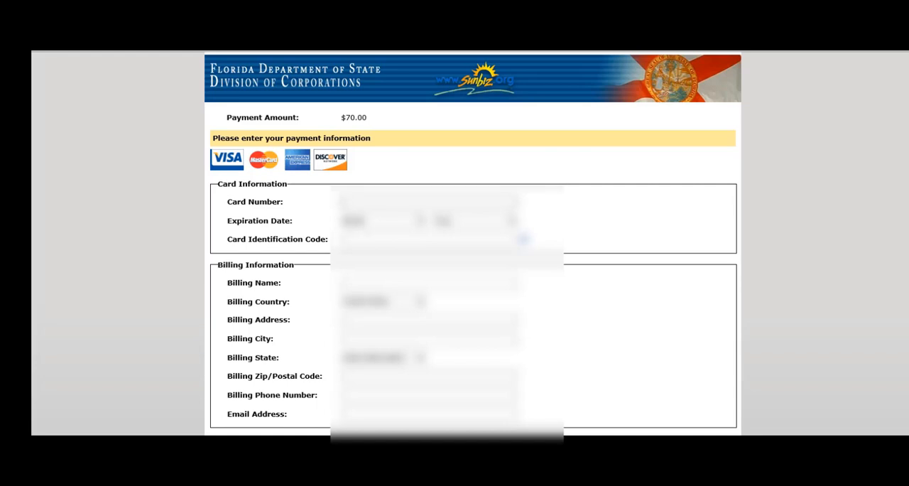
Enter the card number in the Card Information section of the payment form.
{"action": "type", "text": "********"}
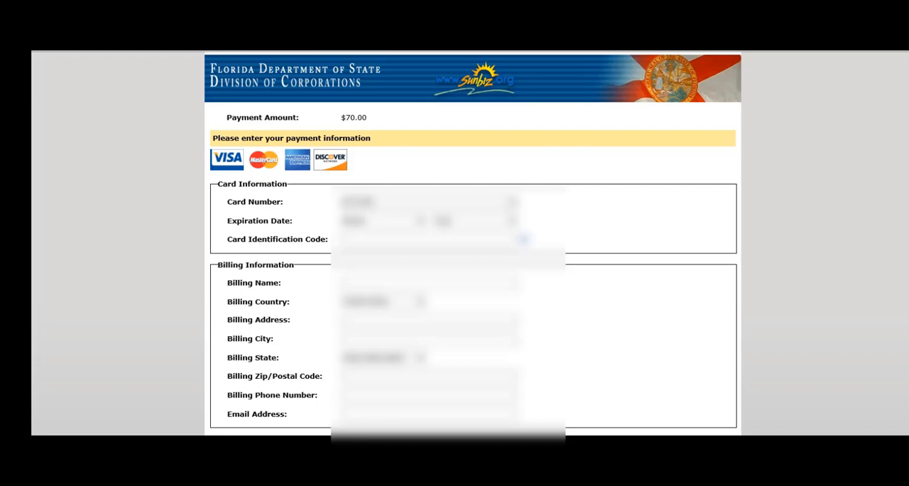
{"action": "type", "text": "************"}
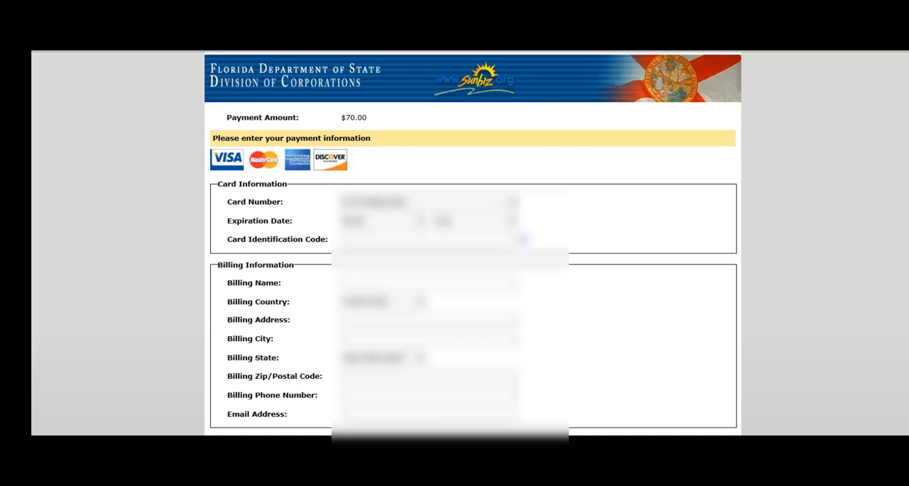
Select the payment card's expiration month and year.
{"action": "key", "text": "Tab"}
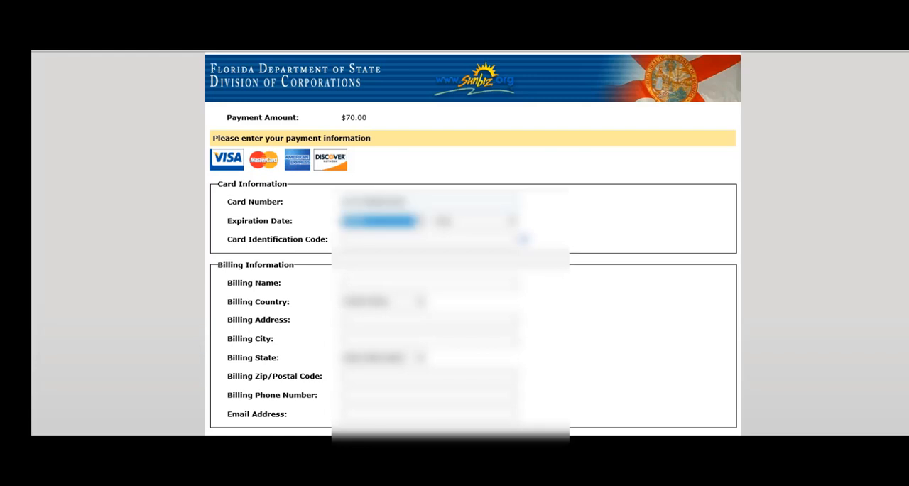
{"action": "left_click", "coordinate": [419, 220]}
{"action": "left_click", "coordinate": [386, 300]}
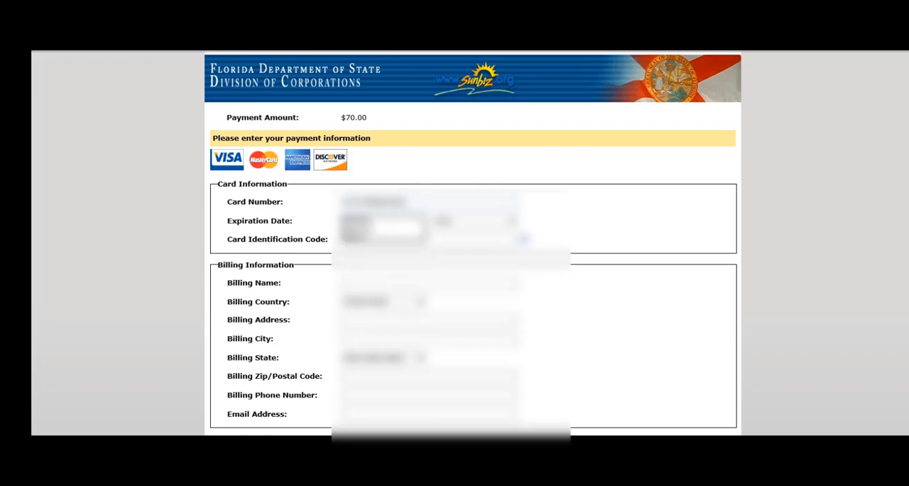
{"action": "left_click", "coordinate": [475, 221]}
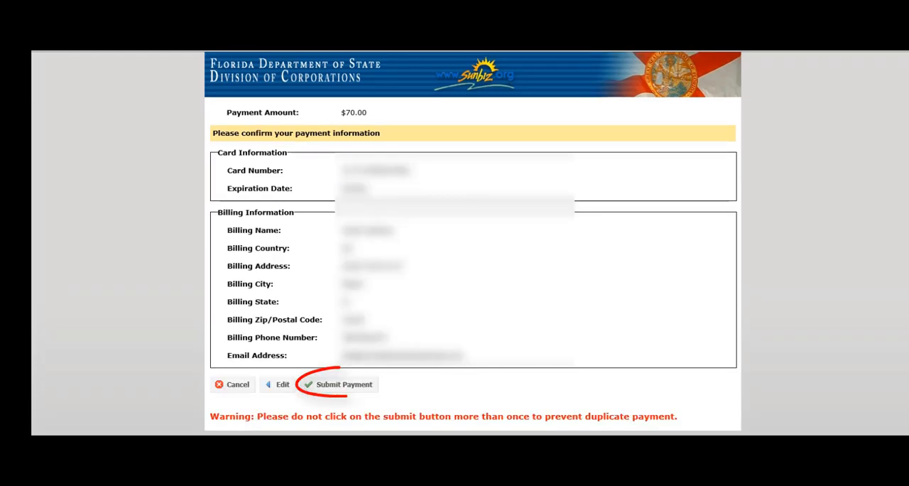